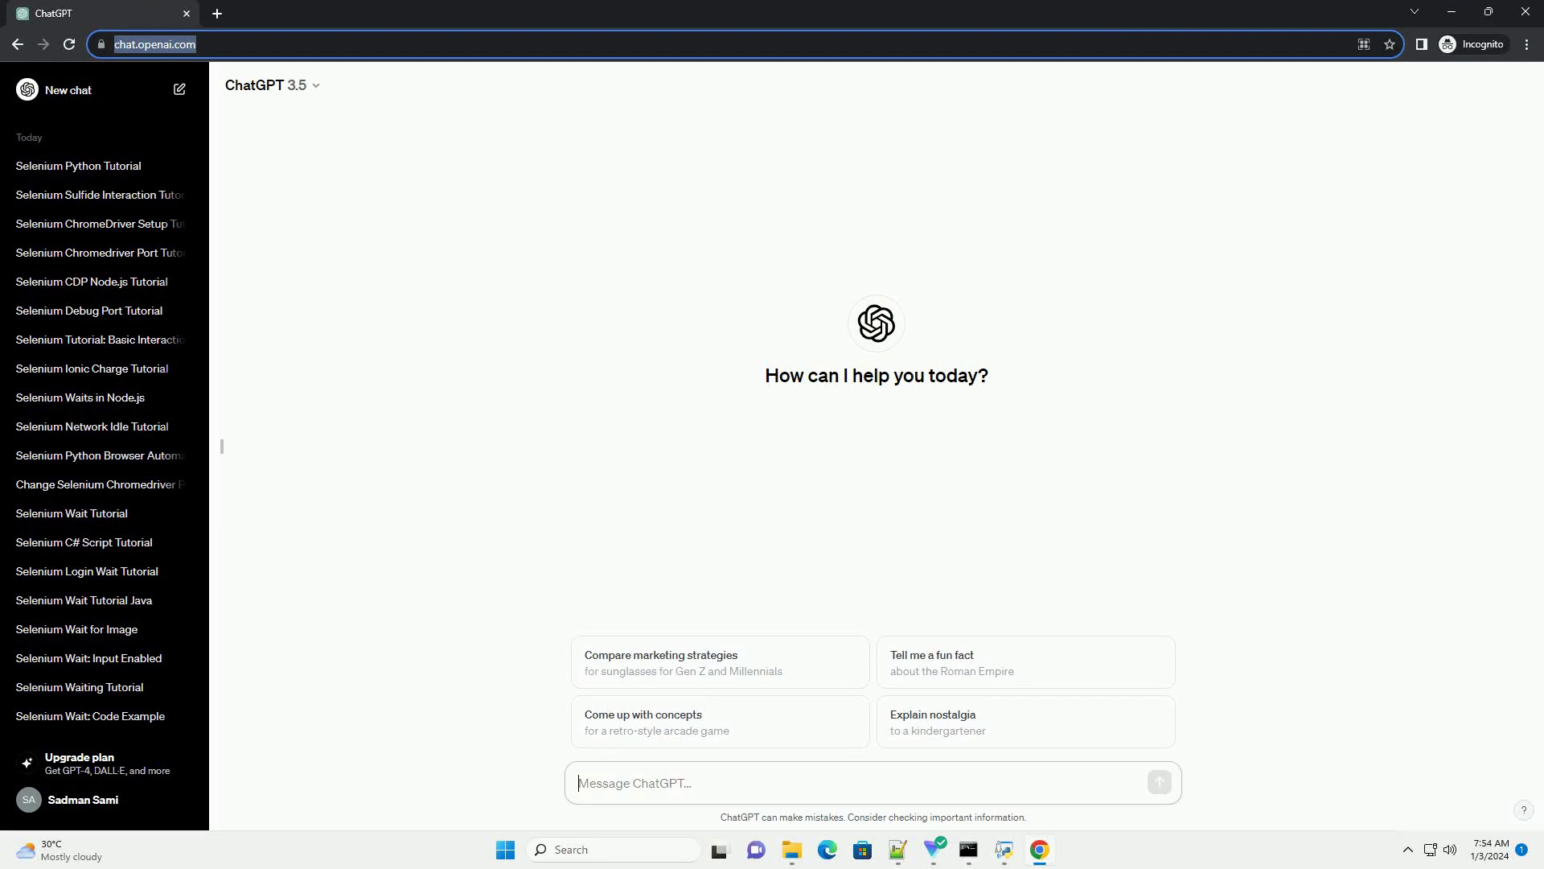
pyautogui.write('write an informative tutorial about import selenium in python code with code example')
# Send the request for a Python Selenium import tutorial with code examples
pyautogui.press('Return')
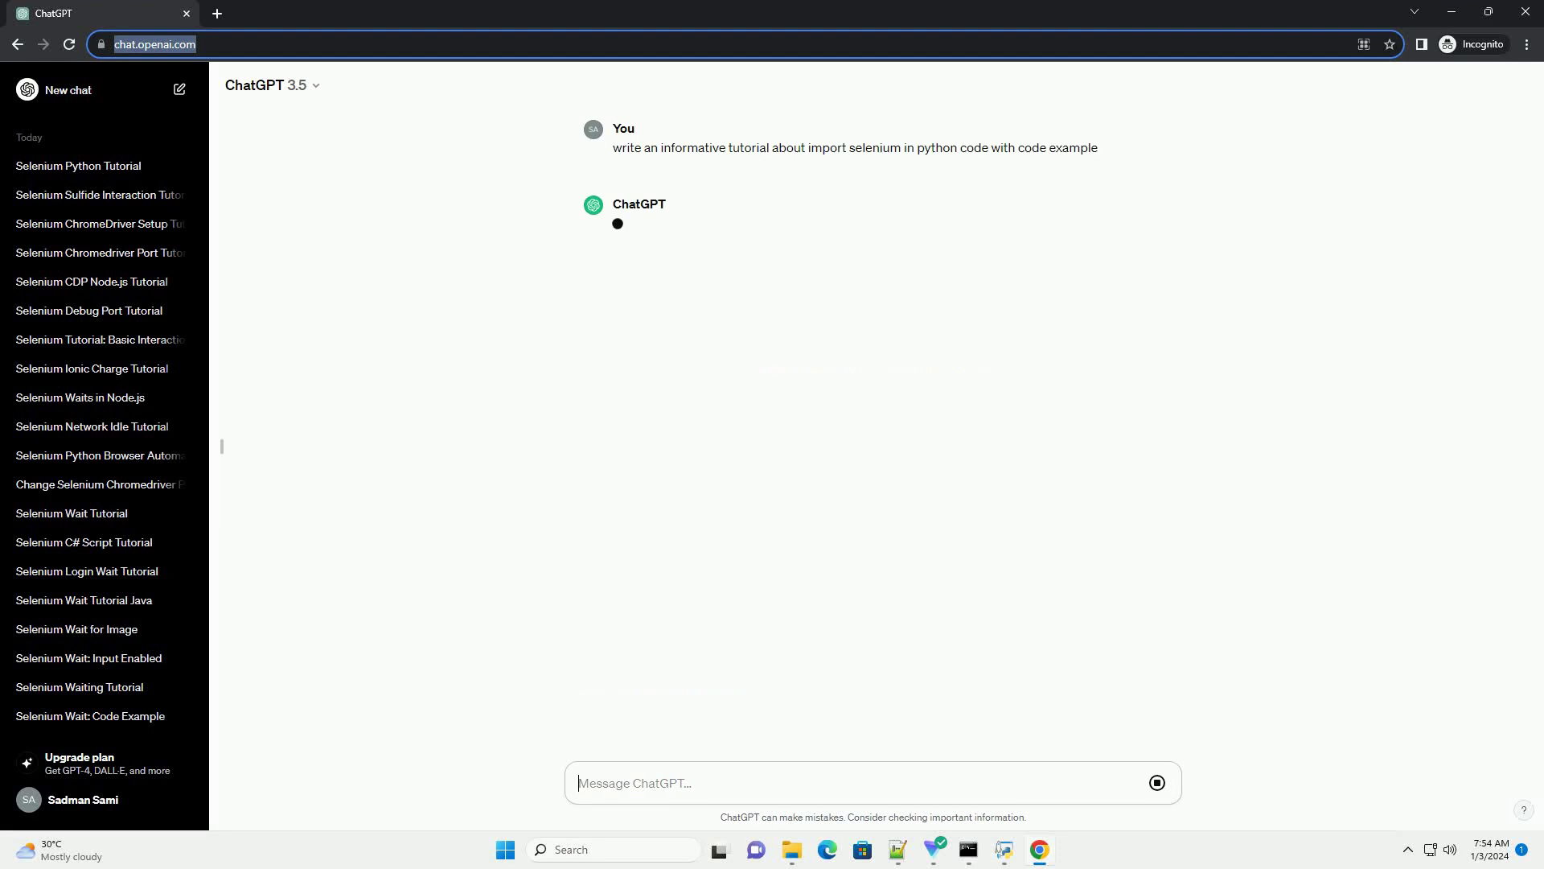